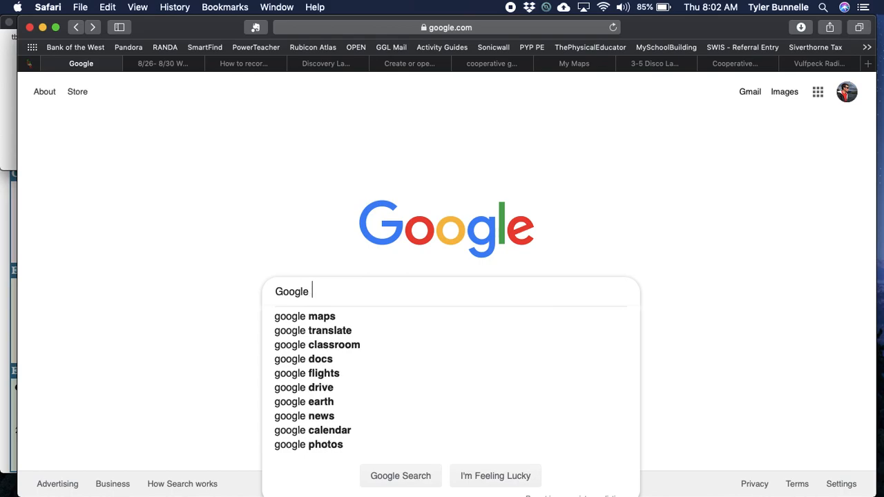
Step: Search Google for 'Google my maps' and open the Google My Maps site from the results
type("s")
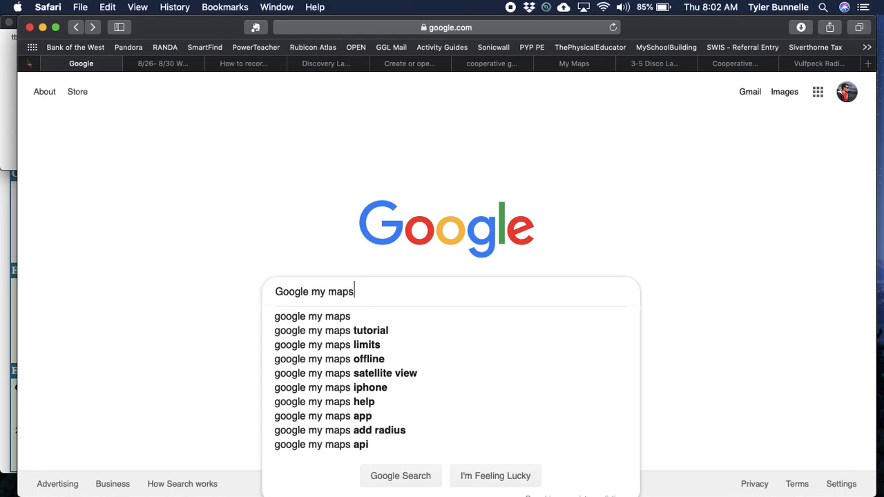
key("Return")
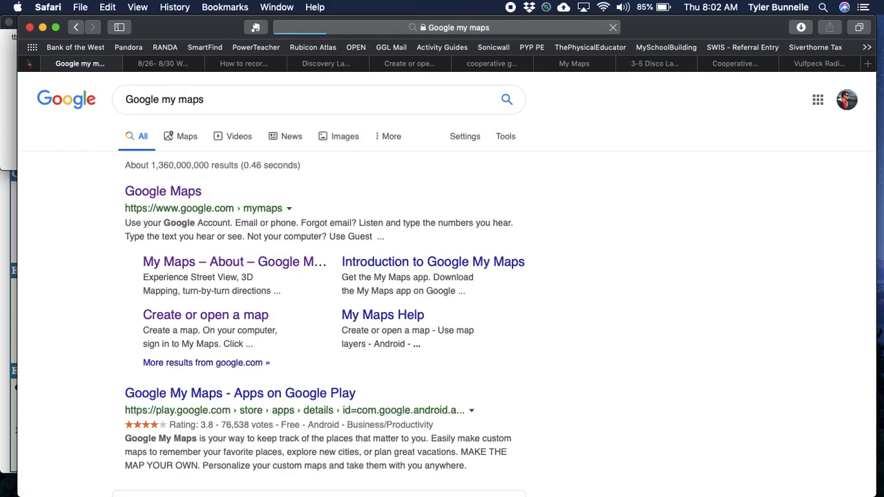
left_click(152, 193)
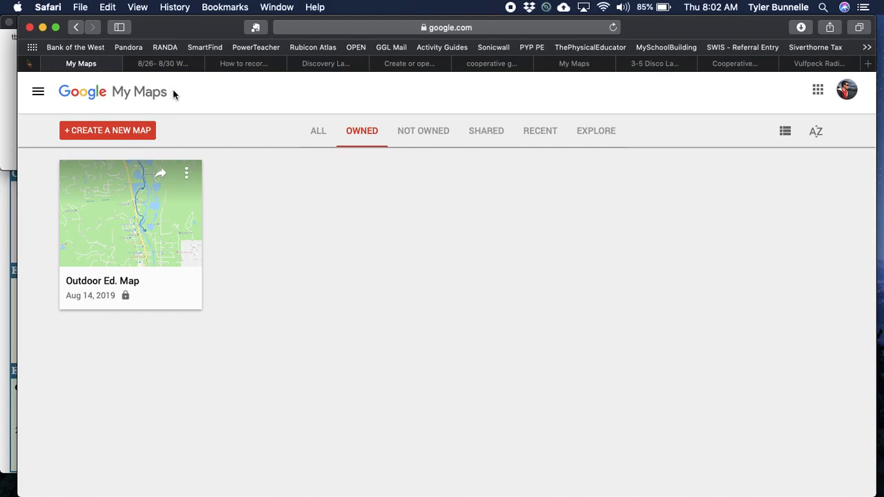
Step: Create a new blank map rather than opening the existing Outdoor Ed. Map
left_click_drag(174, 94, 61, 91)
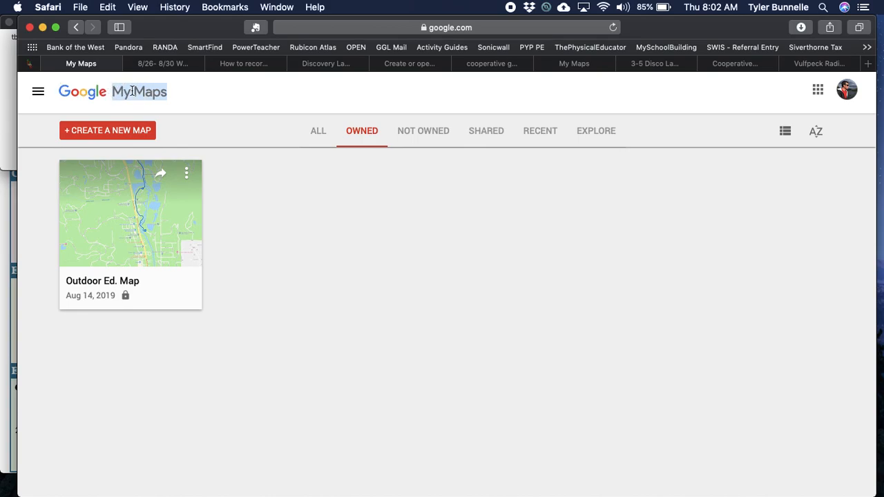
left_click(263, 198)
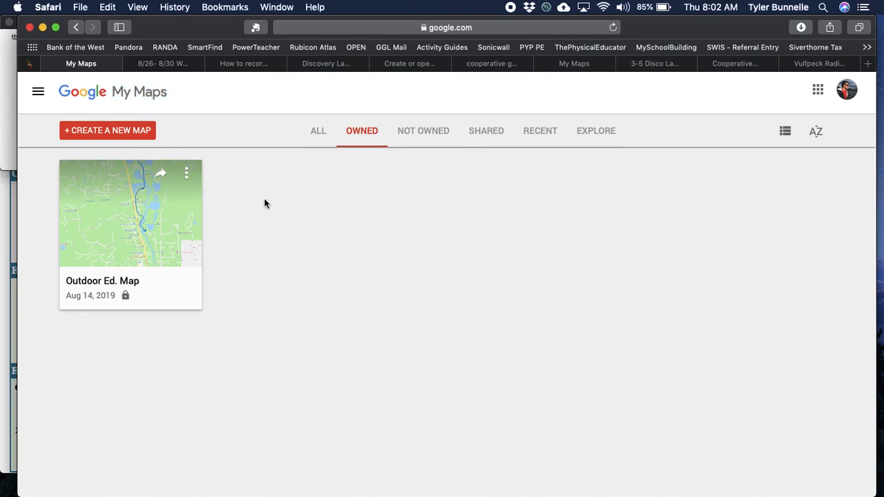
left_click(119, 133)
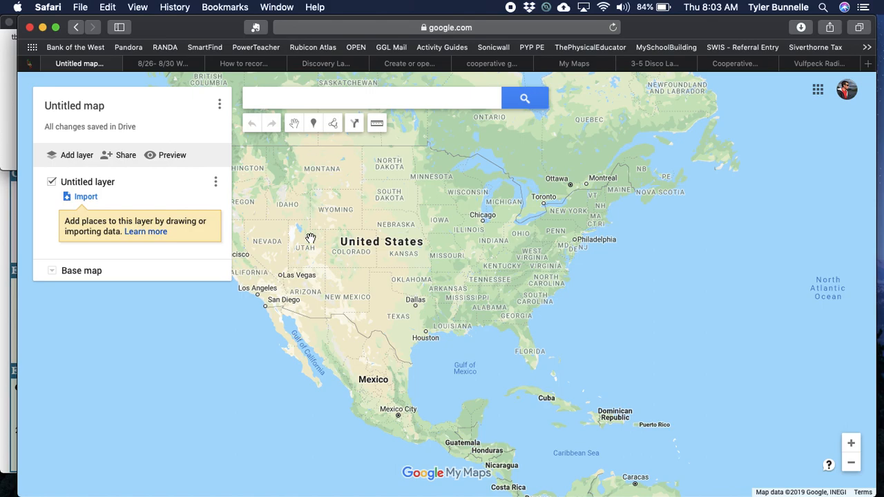
Step: Zoom and pan from the whole US west to the Colorado mountains around Silverthorne
left_click(852, 444)
left_click(851, 444)
left_click(852, 444)
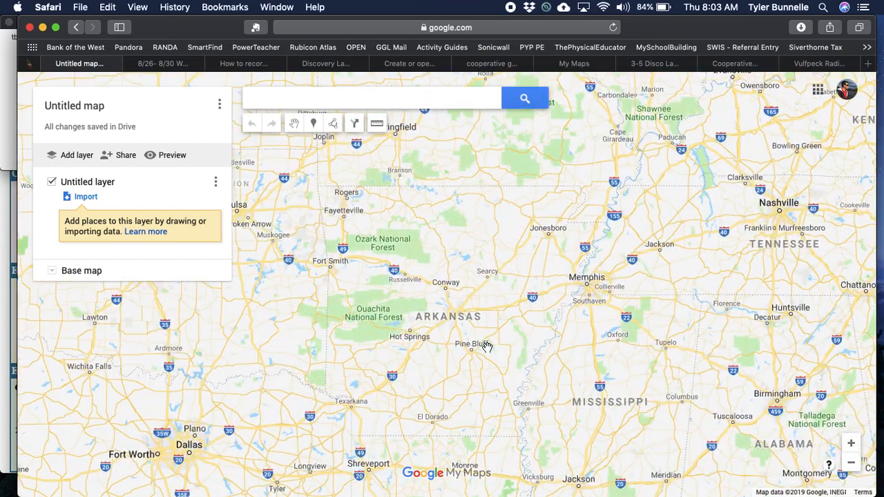
left_click_drag(391, 323, 673, 326)
left_click_drag(386, 246, 844, 401)
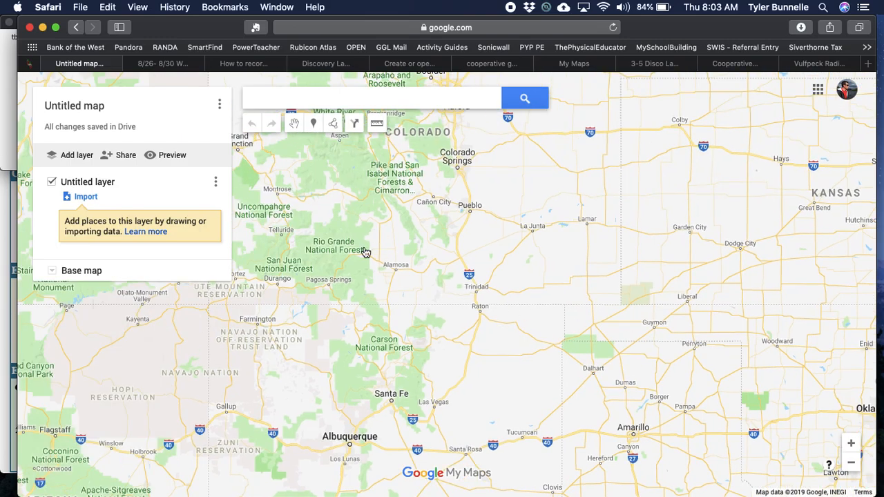
scroll(364, 252, "down", 5)
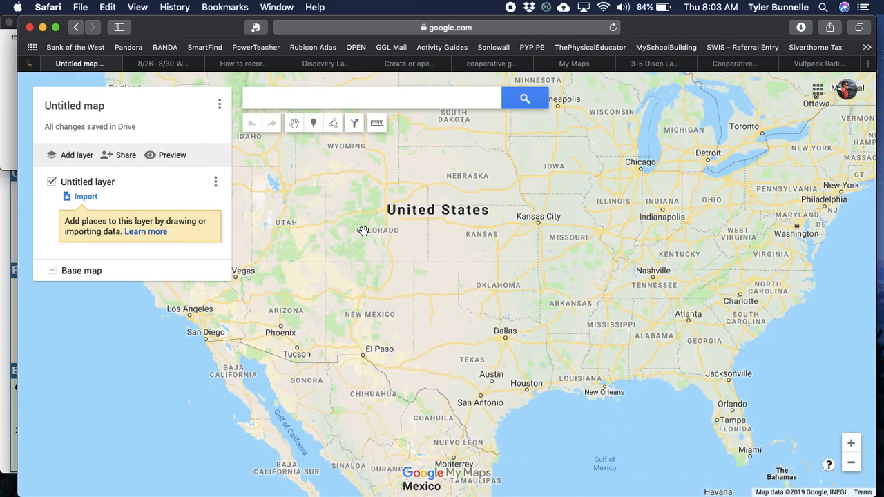
scroll(376, 219, "up", 5)
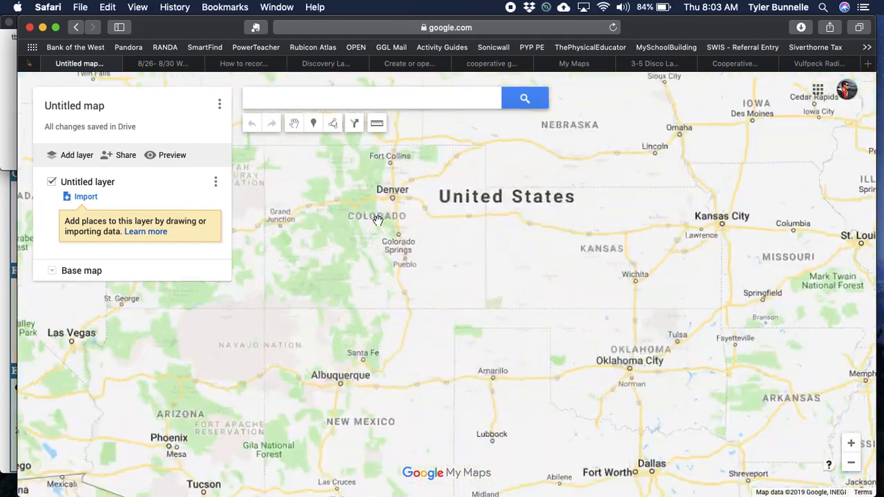
left_click_drag(322, 197, 372, 254)
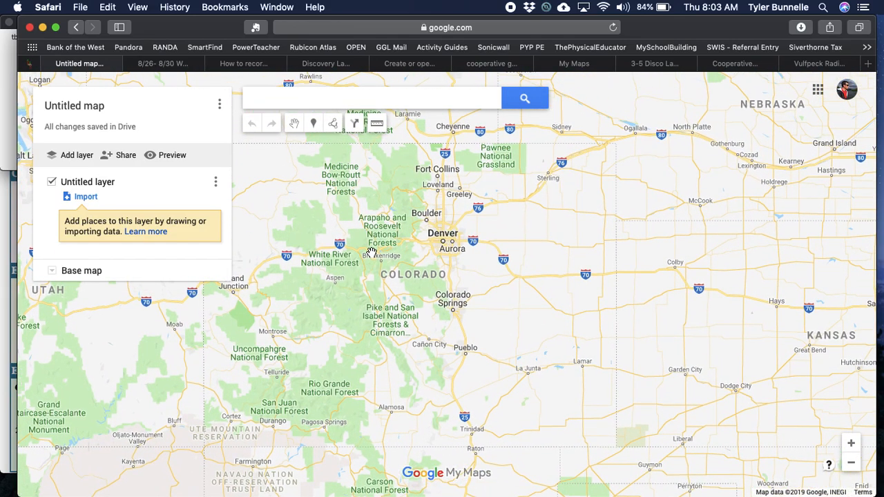
scroll(372, 253, "up", 5)
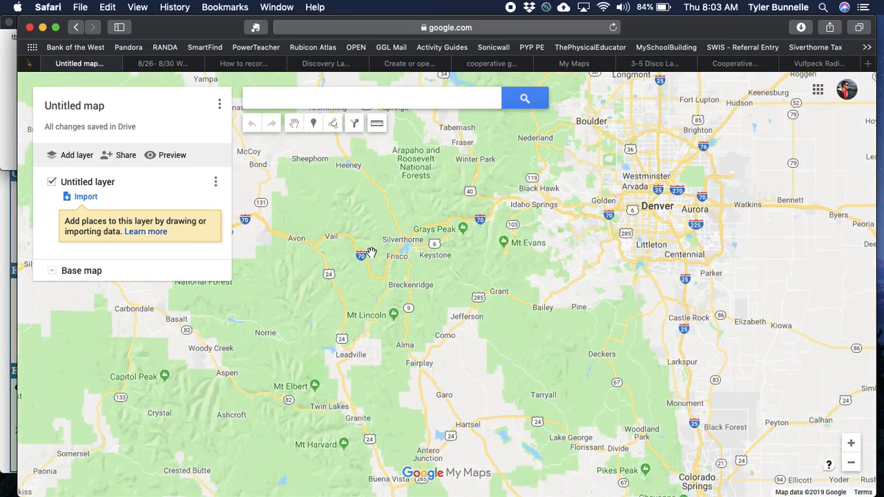
scroll(404, 238, "up", 5)
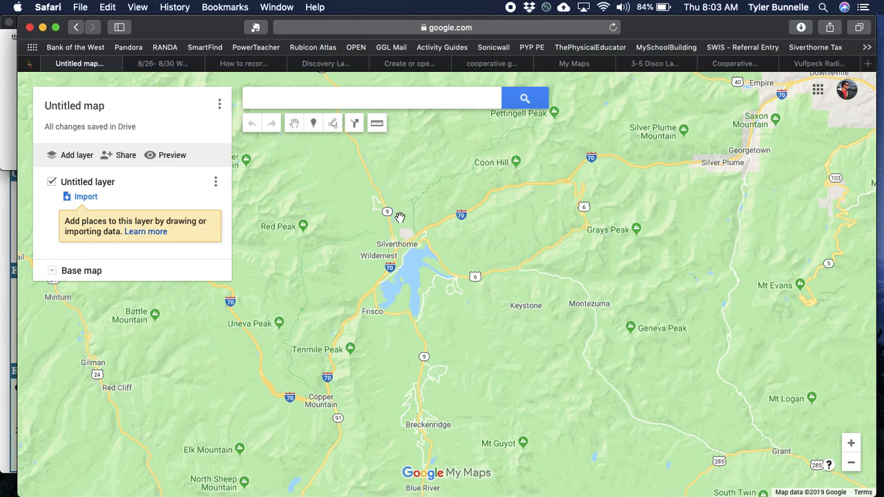
Step: Search the map for 'Silverthorne, CO' and dismiss its info card, leaving the pin
left_click(316, 98)
type("Silvert")
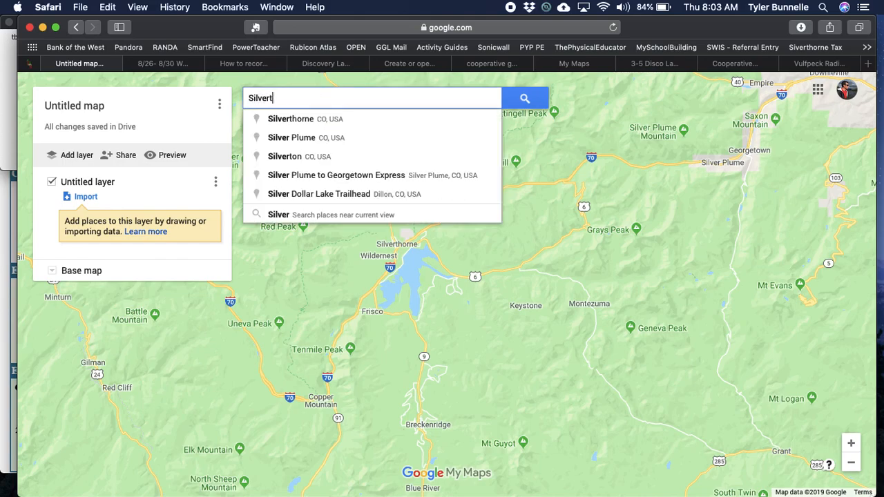
type("horne, CO")
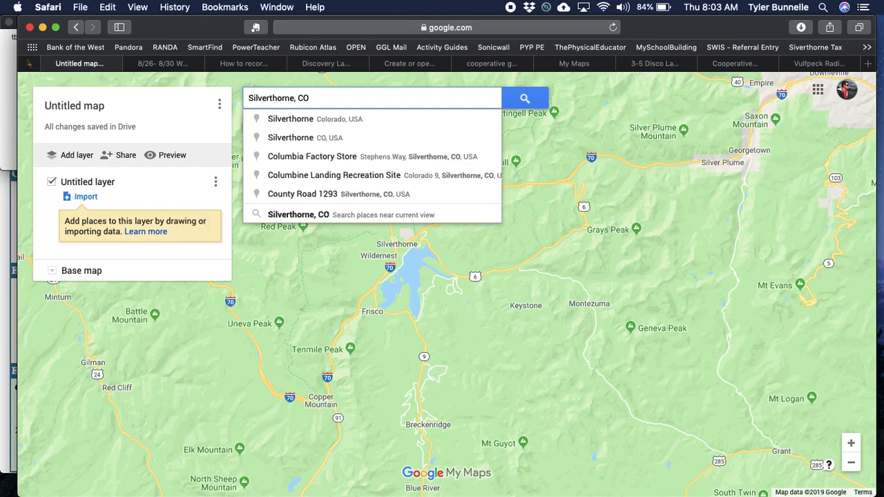
left_click(524, 101)
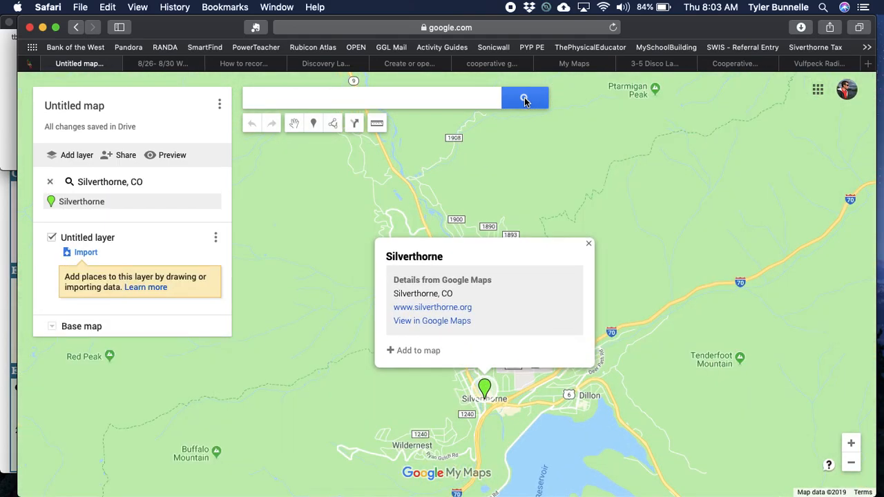
left_click(588, 244)
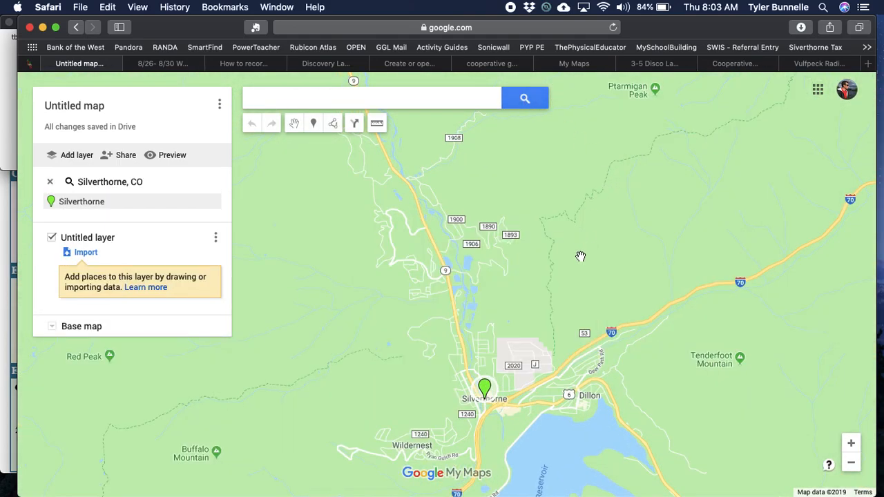
Step: Zoom in on Silverthorne Elementary School and North Pond Park, shifting north along Highway 9
double_click(487, 358)
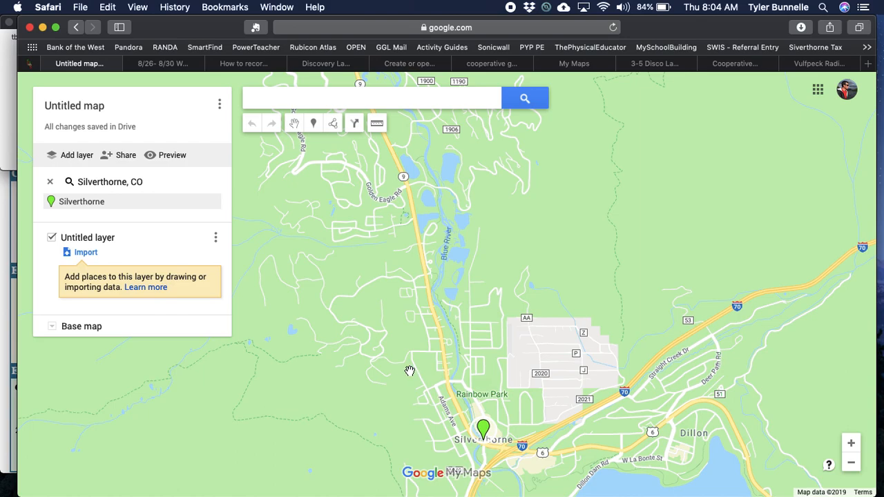
scroll(408, 366, "up", 3)
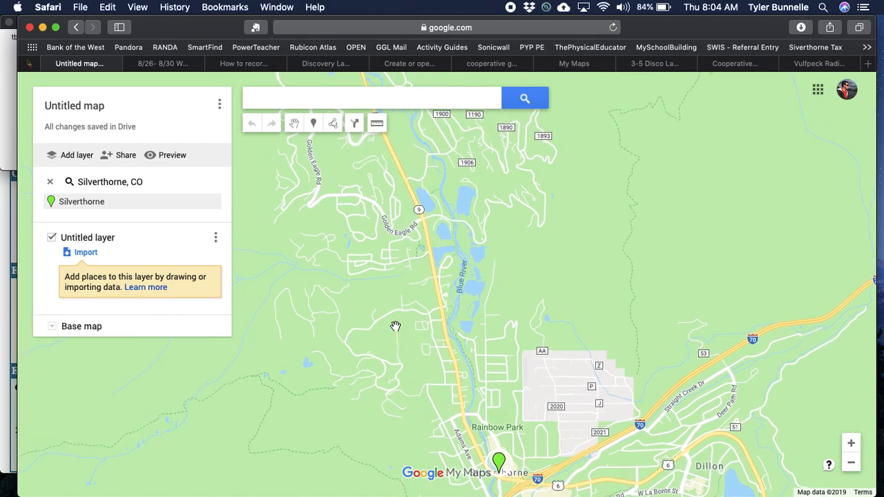
scroll(395, 325, "down", 3)
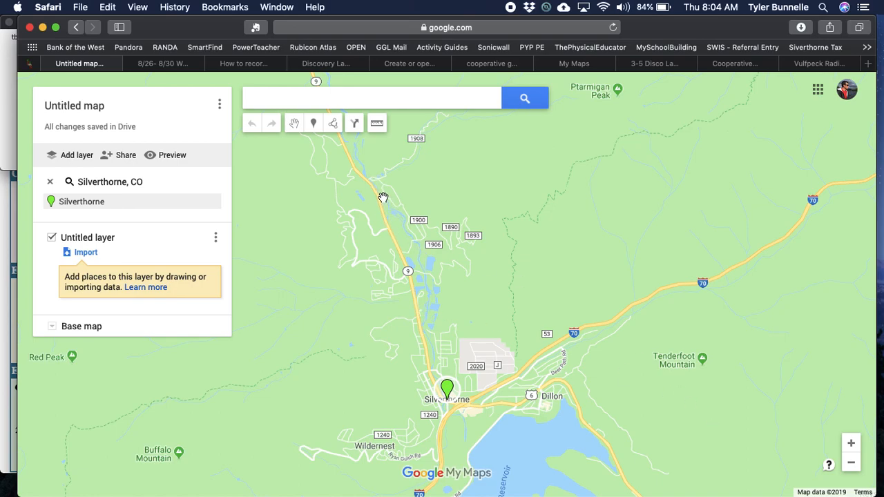
scroll(371, 192, "up", 3)
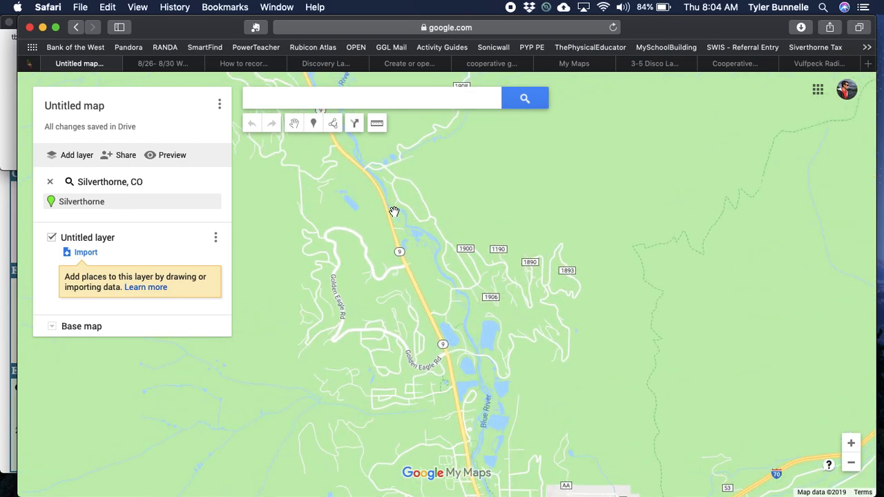
left_click_drag(451, 362, 412, 319)
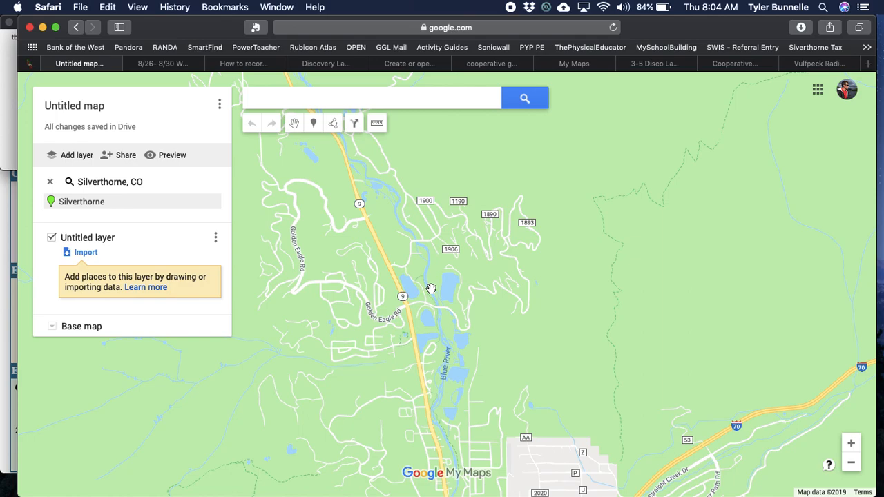
scroll(412, 304, "up", 2)
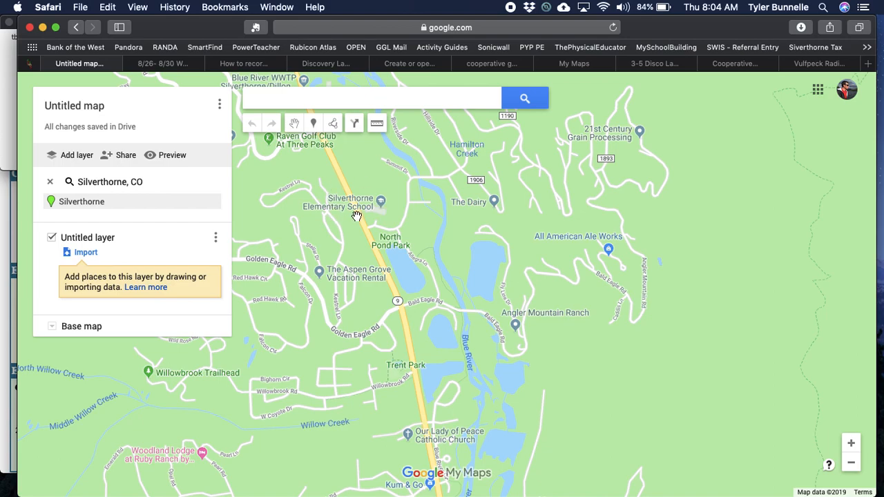
scroll(358, 212, "up", 2)
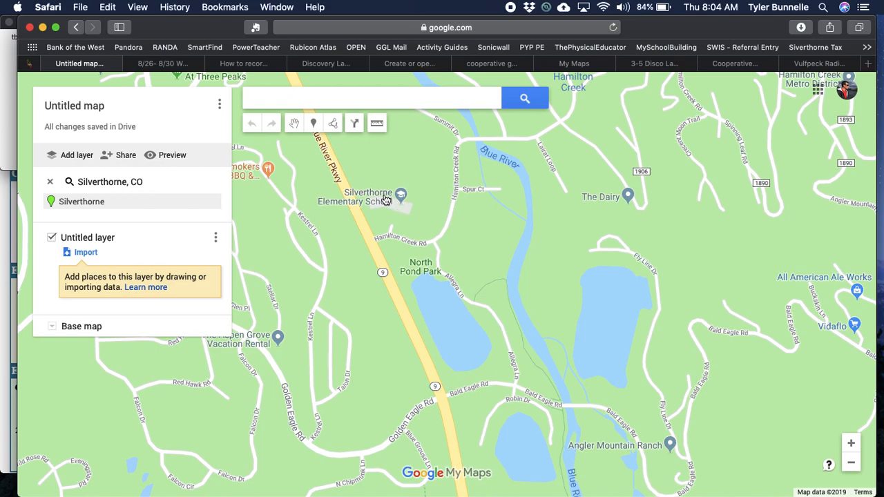
Step: Rename the map to the teacher's surname followed by 's Outdoor Ed Map' and save
left_click(96, 107)
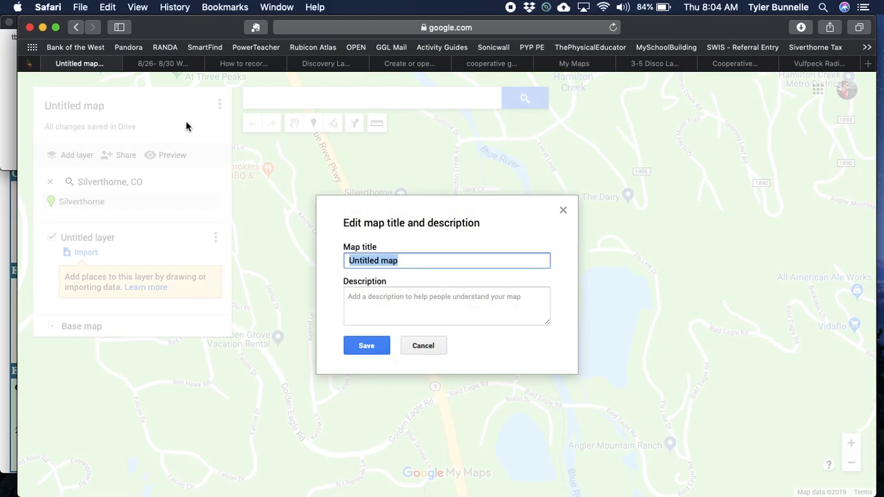
left_click(564, 210)
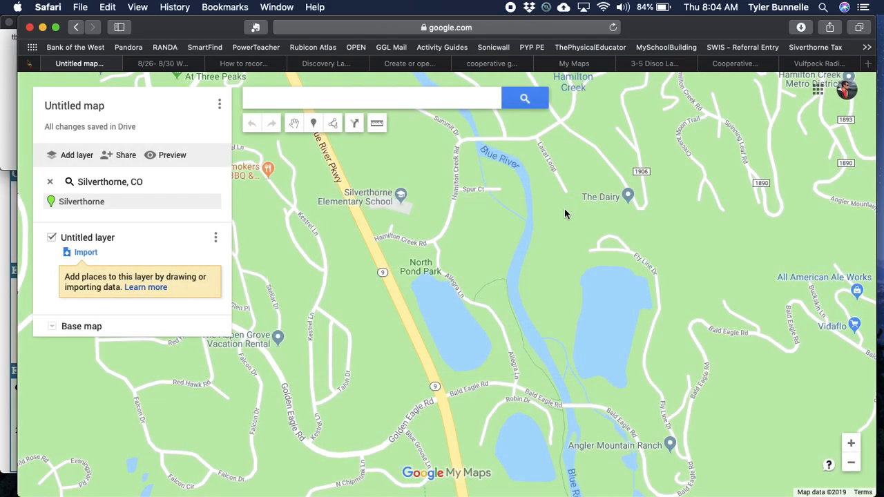
left_click(96, 110)
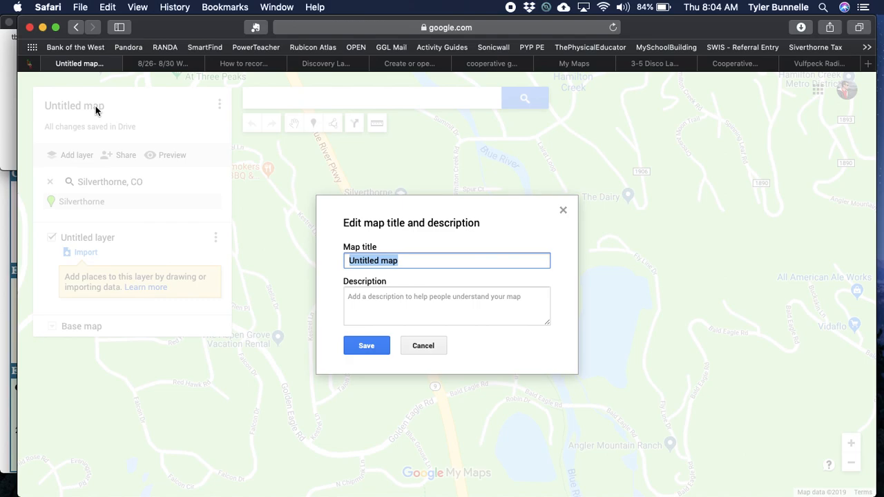
type("Outdoor Ed")
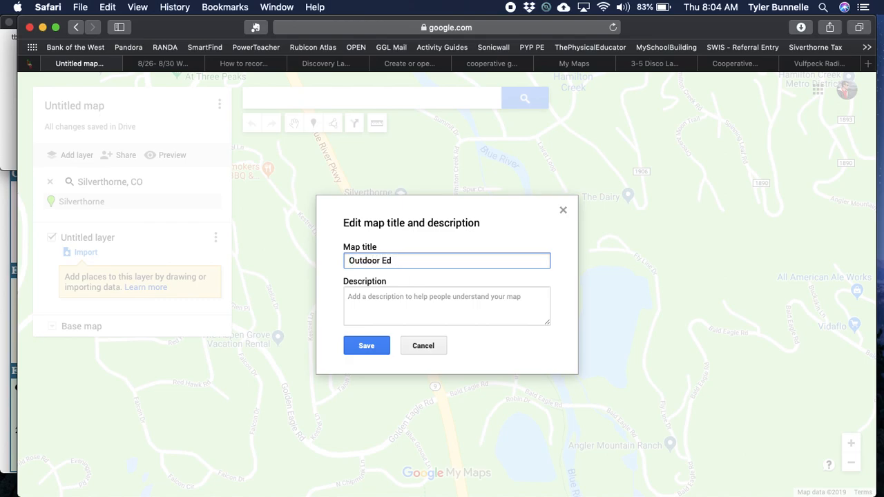
left_click(348, 261)
type("Mr. Bunn")
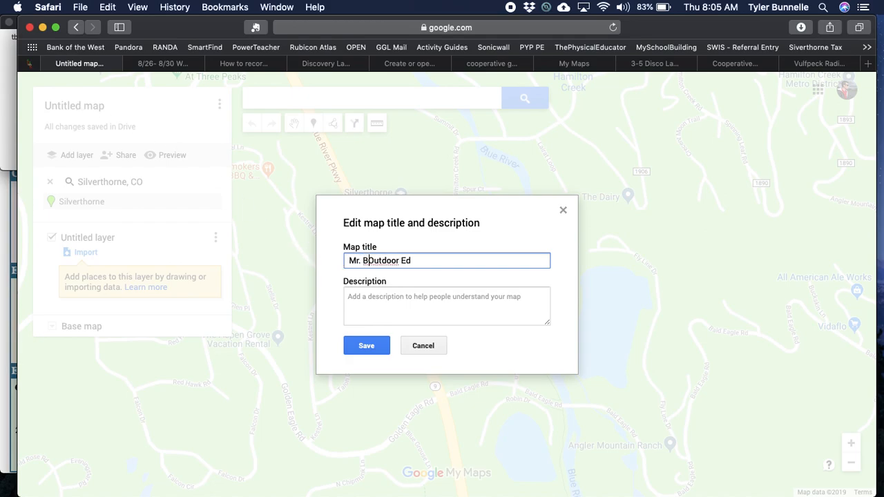
type("elle's Outdoor")
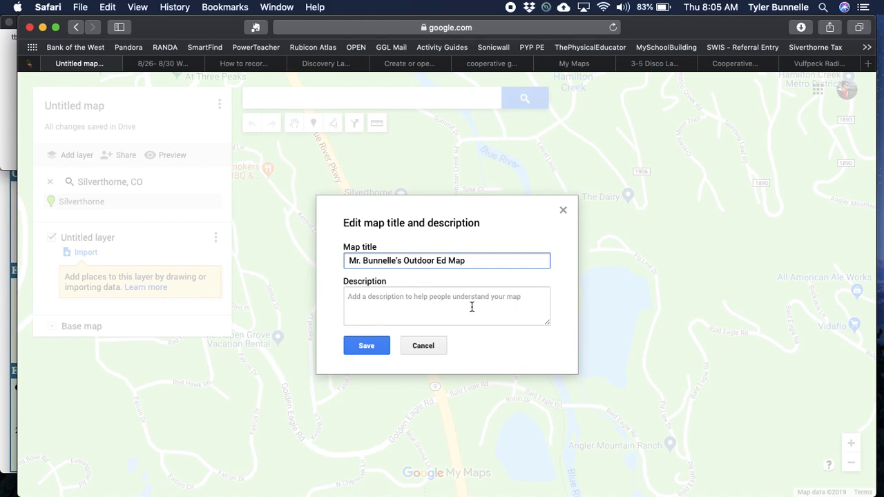
left_click(380, 347)
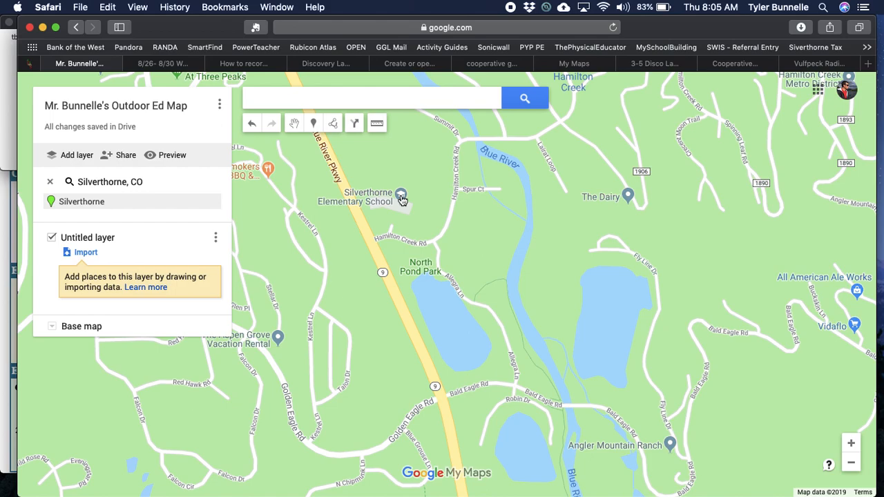
left_click(400, 197)
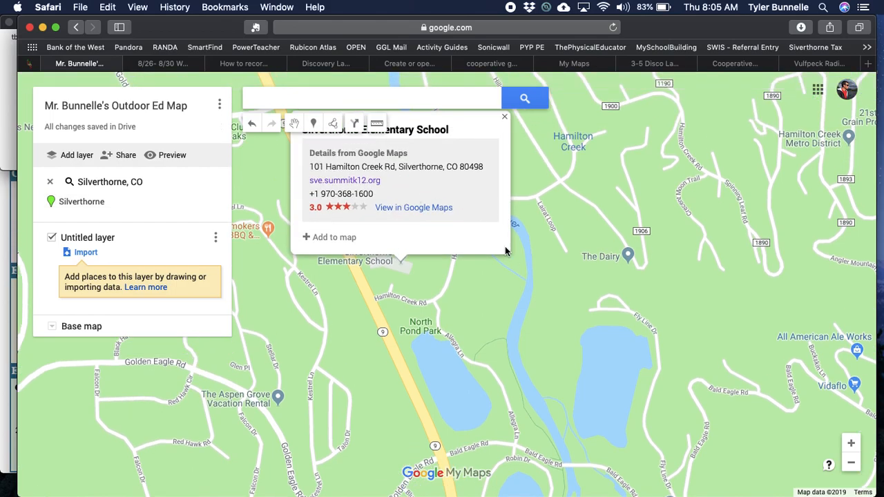
scroll(533, 244, "up", 2)
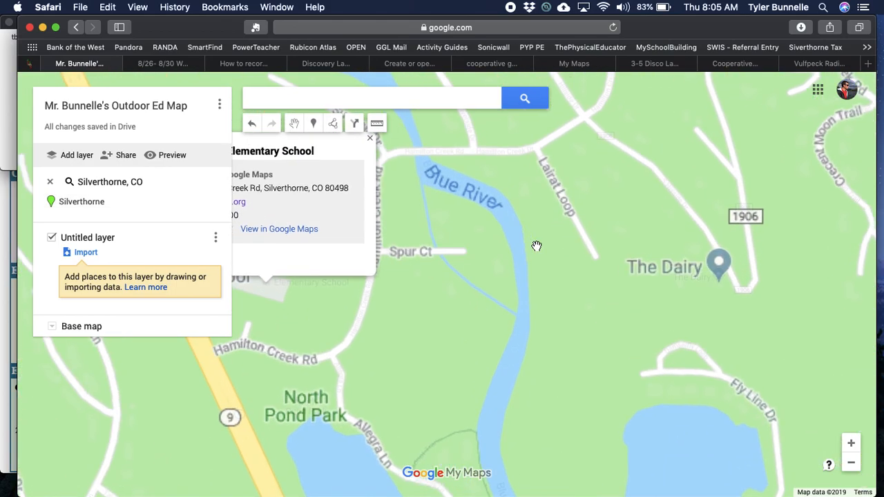
scroll(536, 246, "down", 2)
left_click_drag(443, 311, 465, 385)
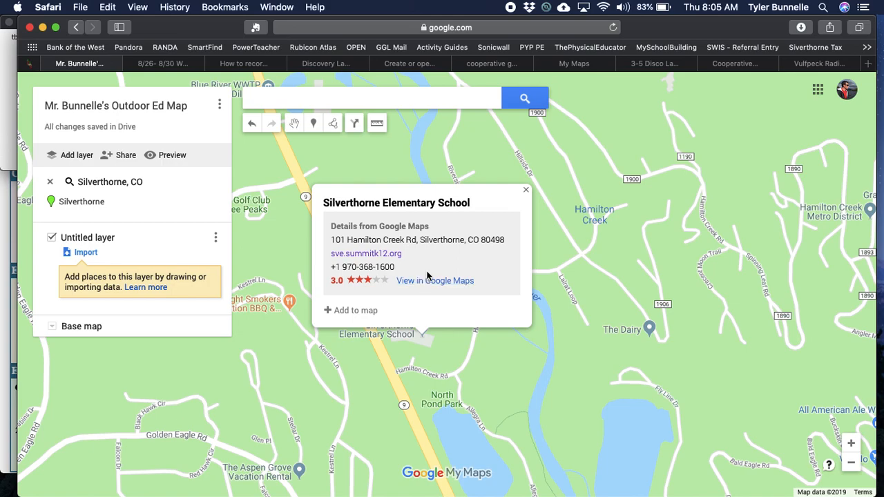
left_click(526, 192)
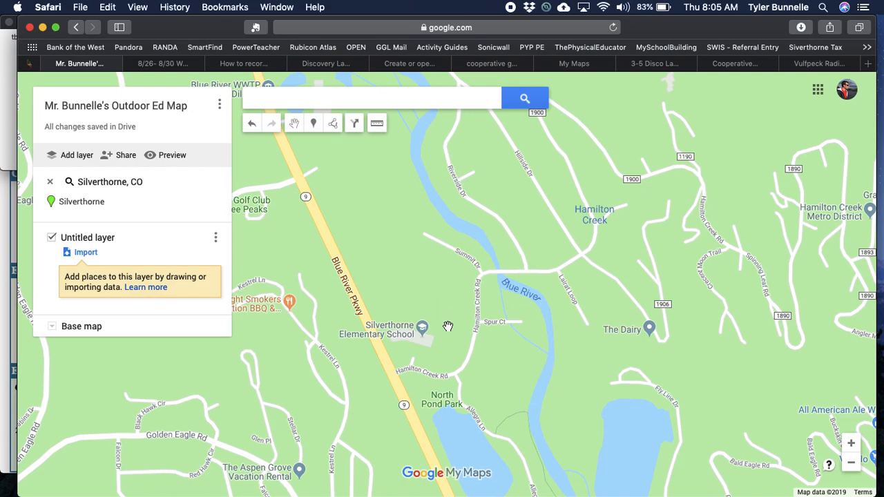
Step: Centre the school in view, check layer and base map options, and arm the Add marker tool
left_click_drag(447, 326, 451, 263)
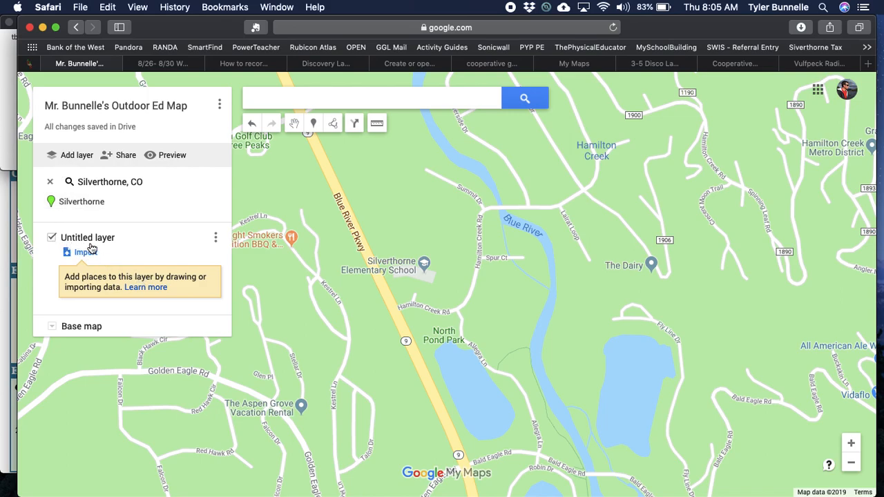
left_click(215, 239)
left_click(214, 239)
left_click(51, 328)
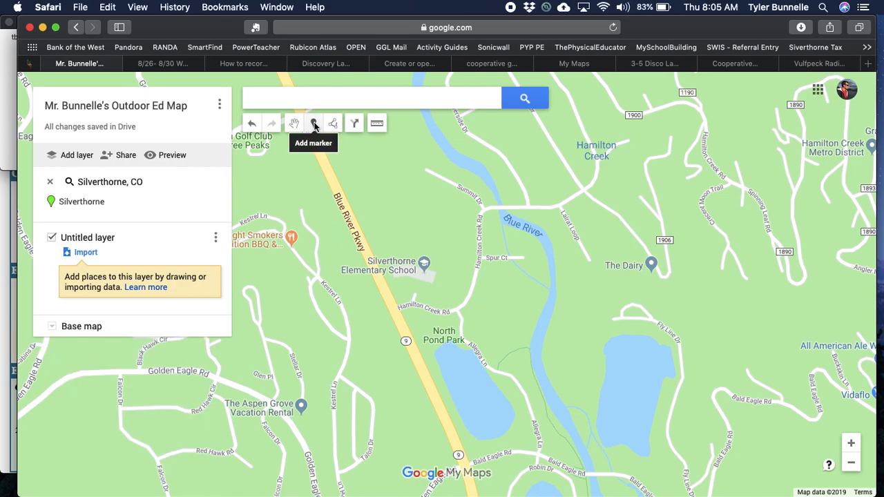
left_click(314, 125)
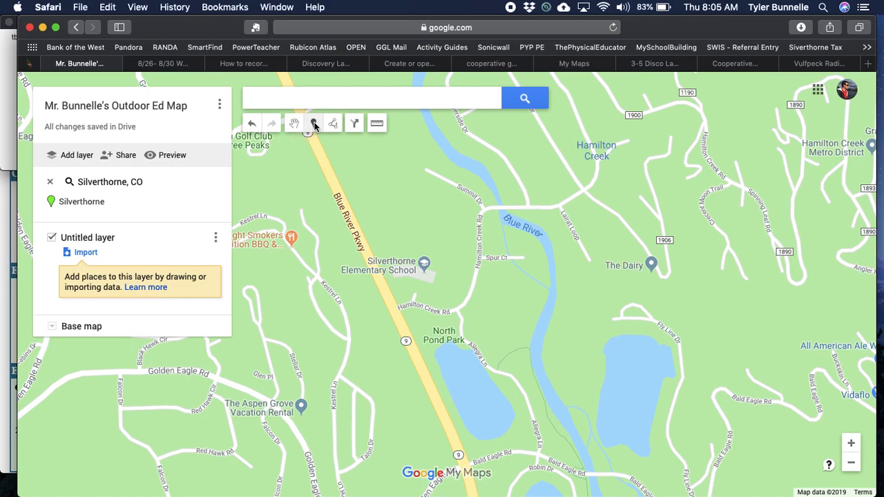
Step: Drop a 'Silverthorne Elementary School' marker described 'This is where I go to school and I love it!!'
left_click(418, 273)
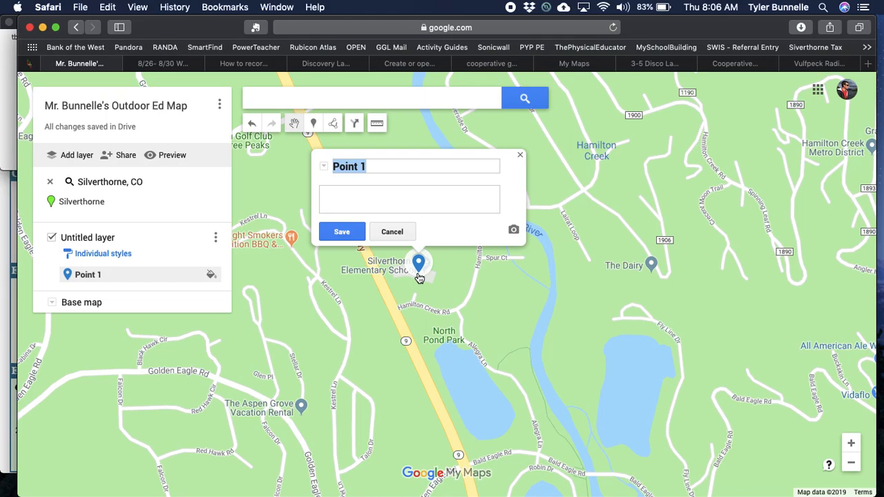
type("Silvert")
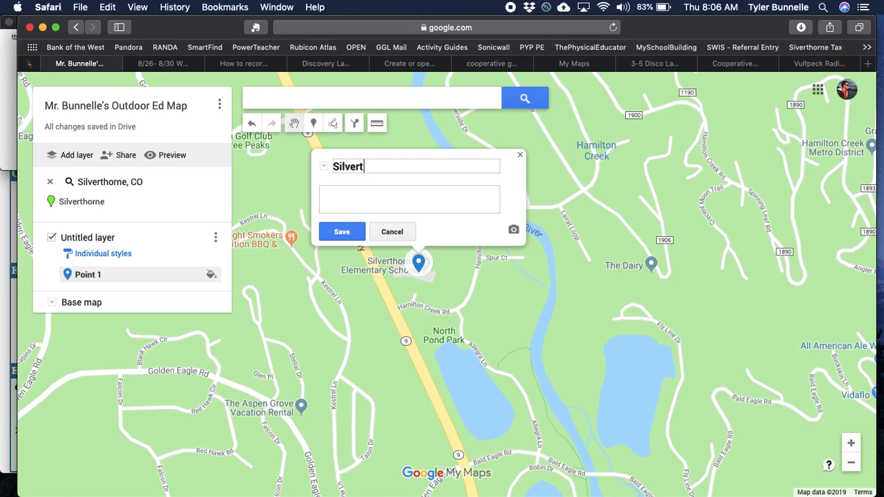
type("horne Elementary ")
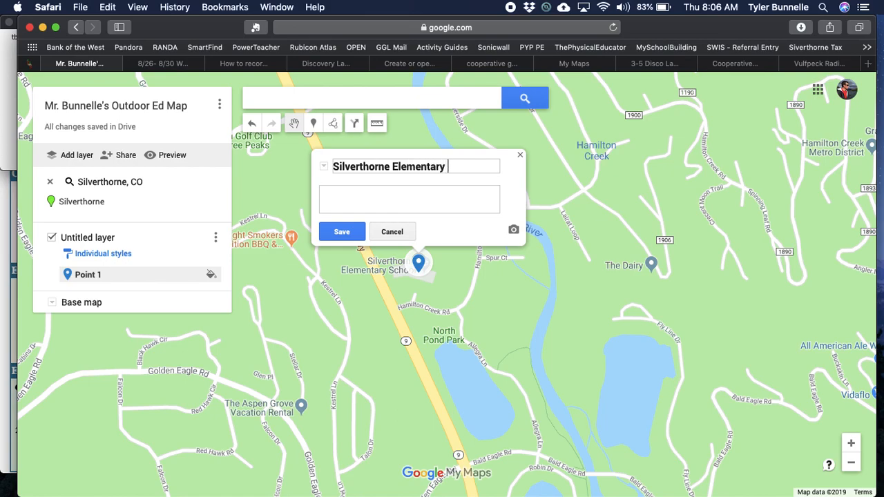
type("School")
left_click(364, 196)
type("This is ")
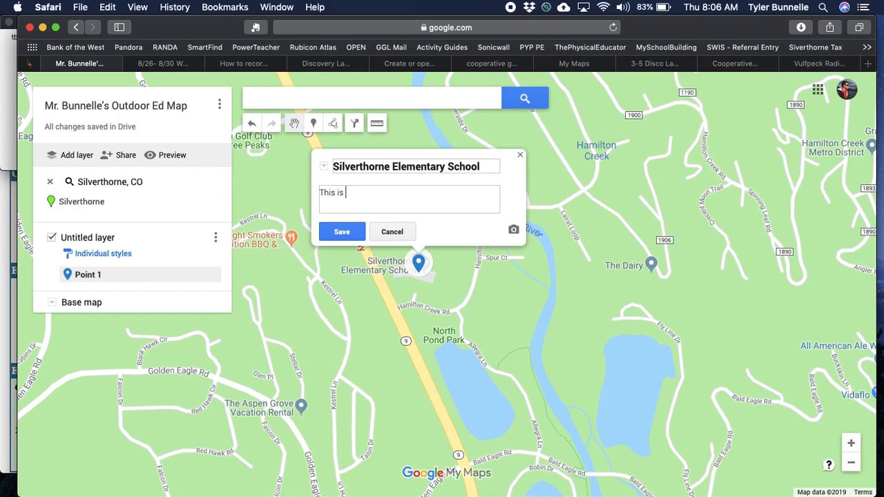
type("where I go to school and I l")
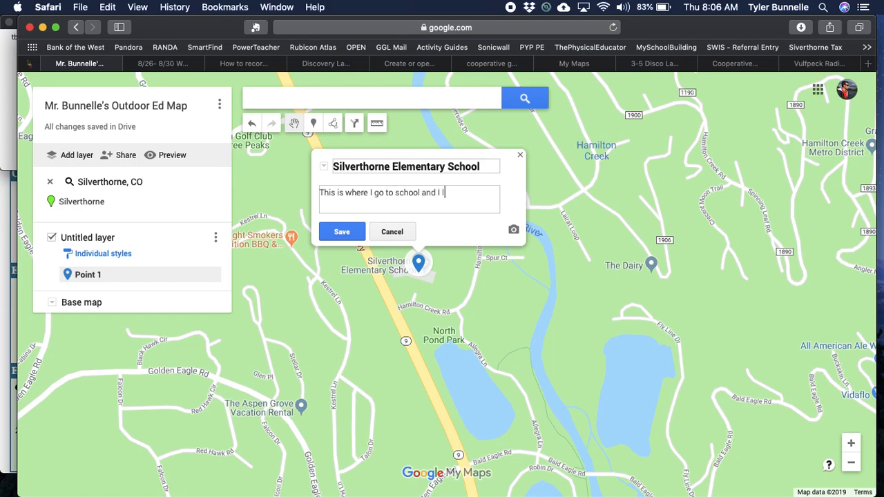
type("ove it!!")
left_click(338, 237)
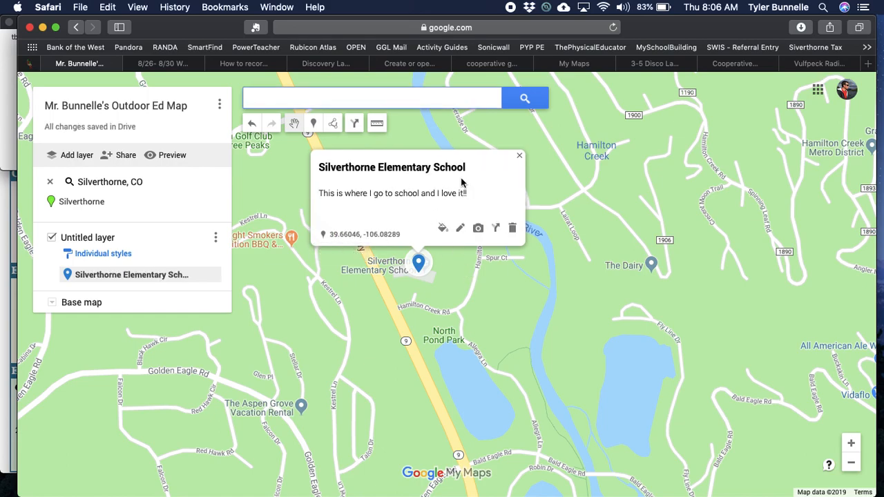
left_click(454, 258)
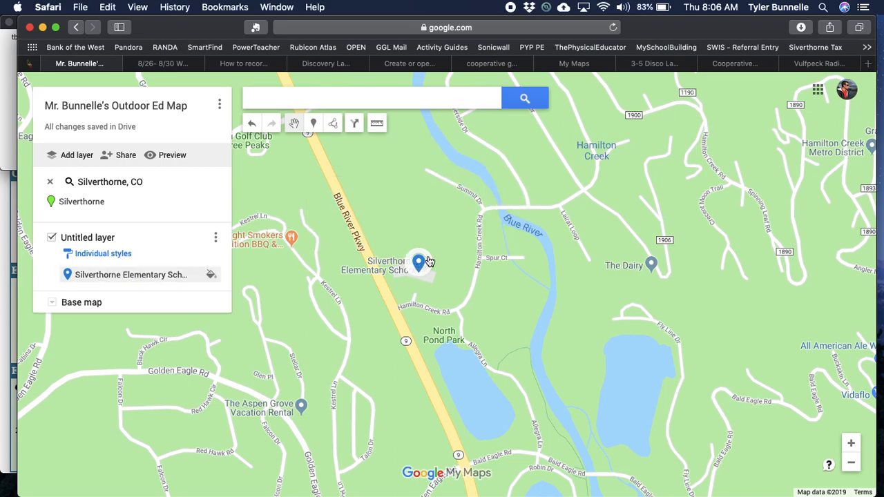
left_click_drag(500, 329, 494, 295)
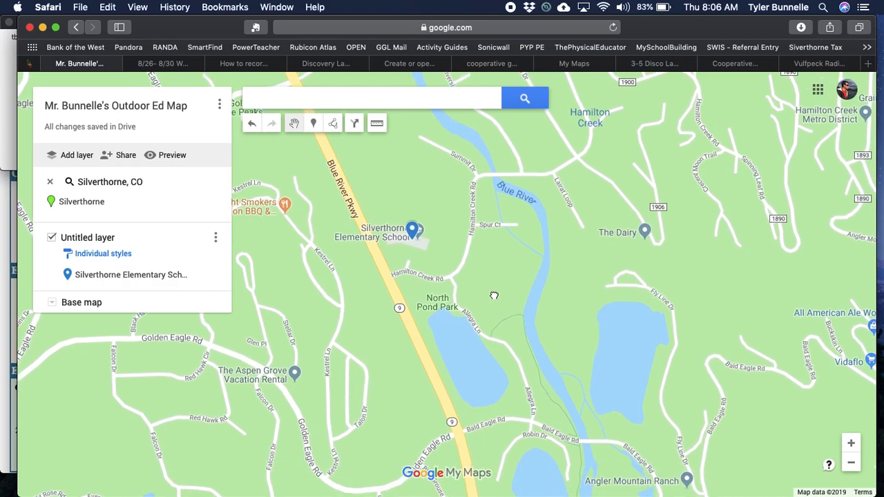
left_click(852, 464)
left_click(852, 463)
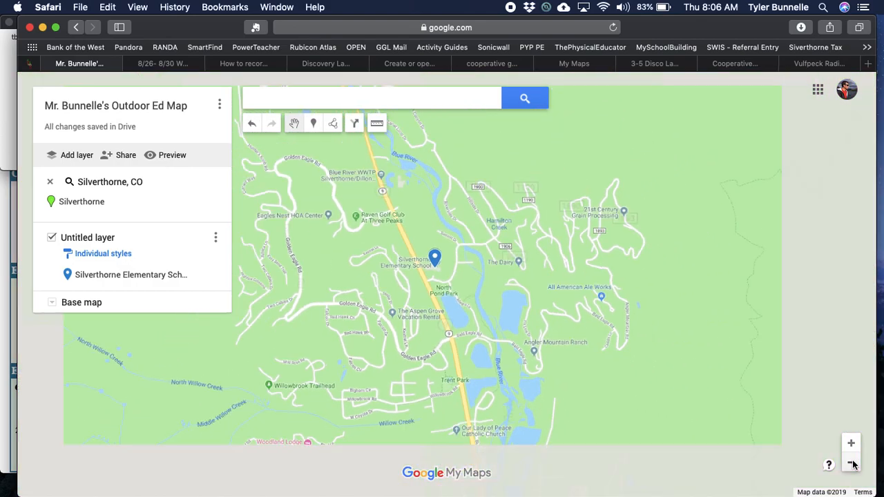
left_click_drag(481, 359, 475, 199)
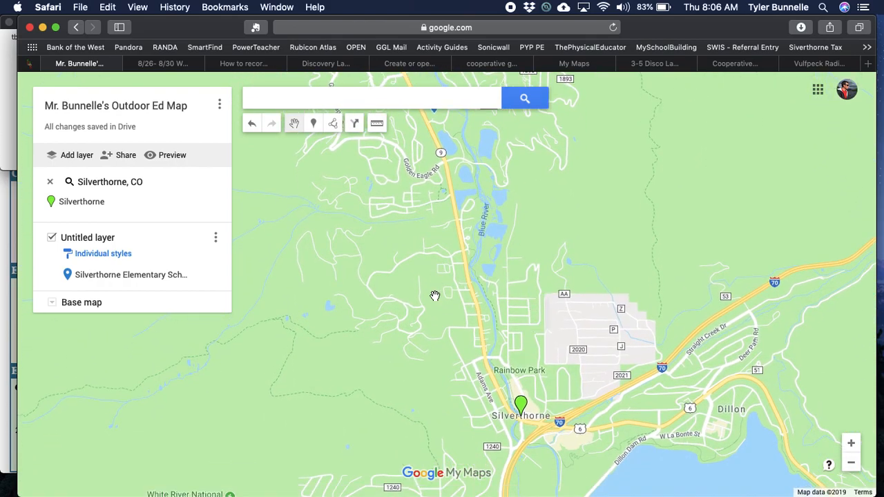
left_click_drag(467, 361, 543, 250)
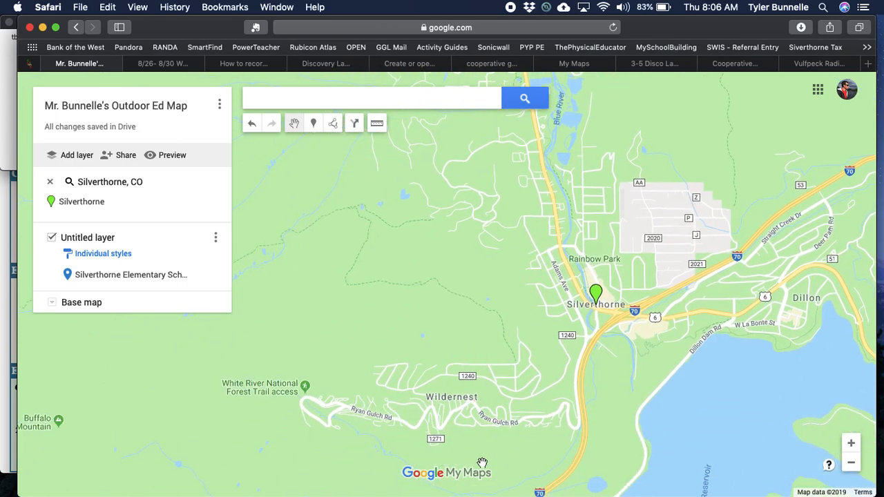
left_click_drag(535, 263, 473, 349)
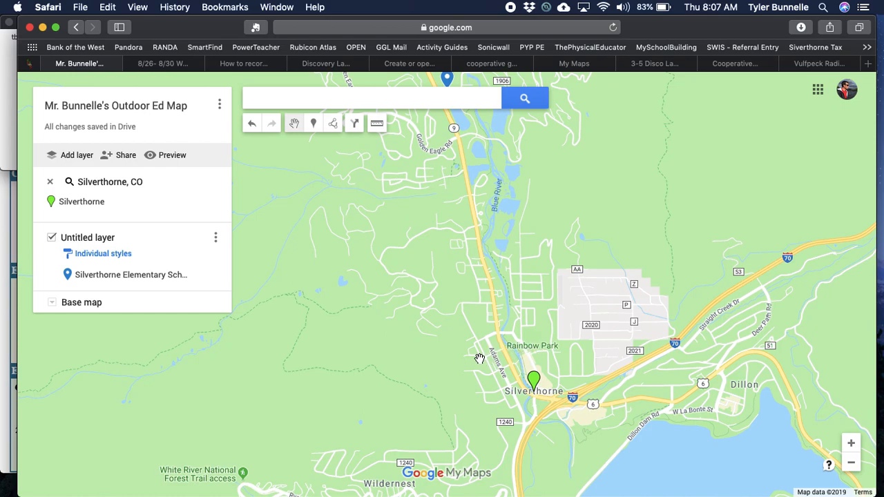
scroll(479, 355, "up", 5)
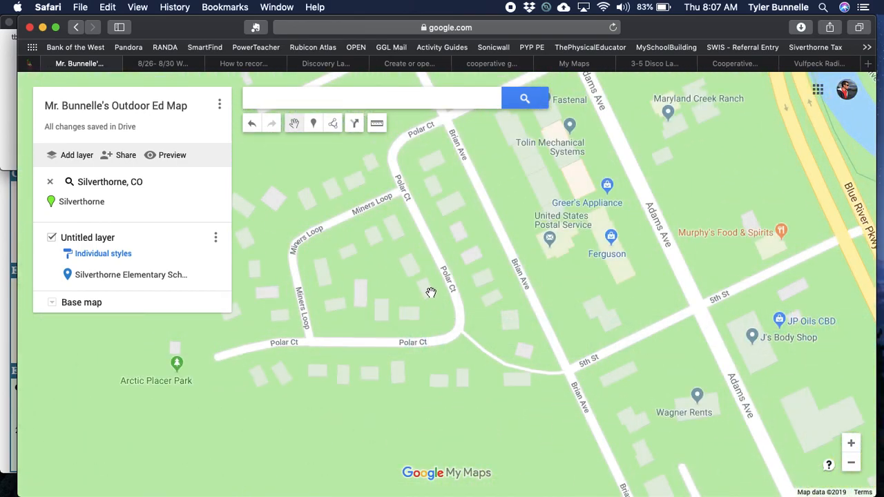
left_click(314, 125)
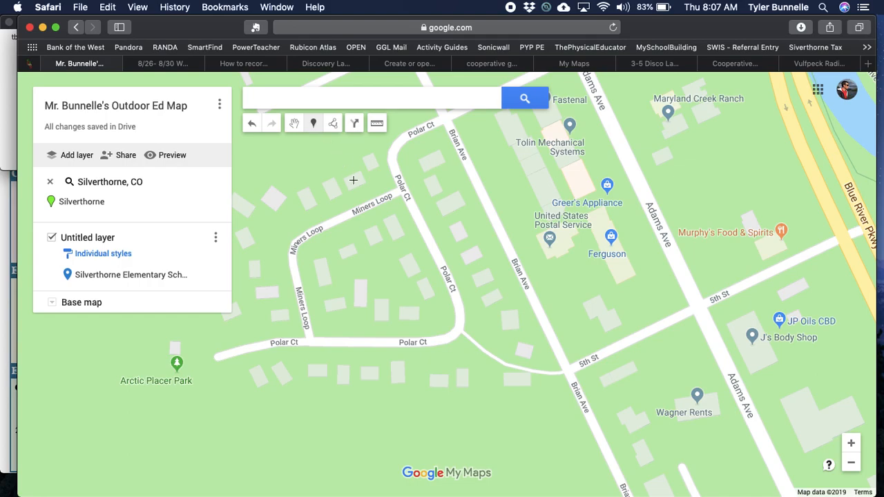
left_click(428, 289)
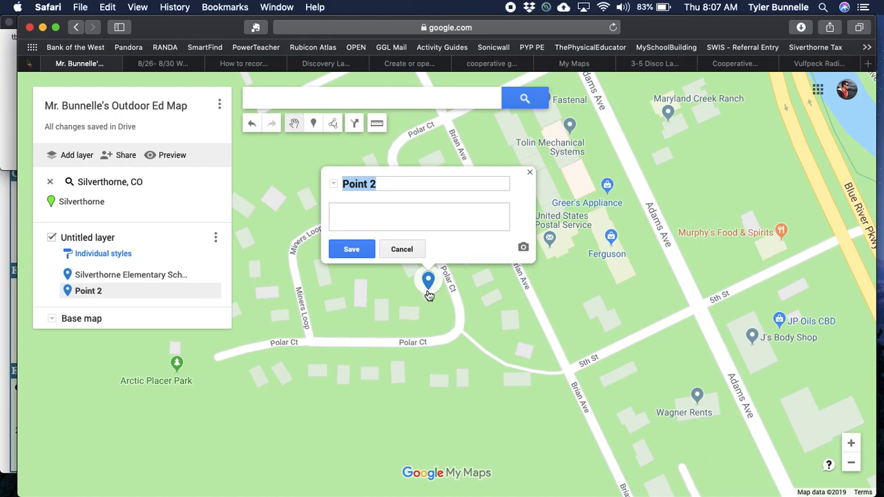
type("My Home")
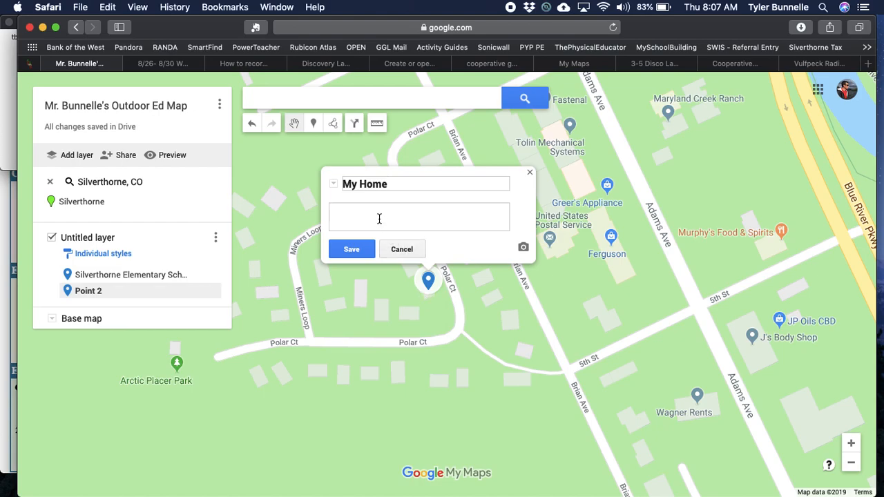
type("I live behind the post offi")
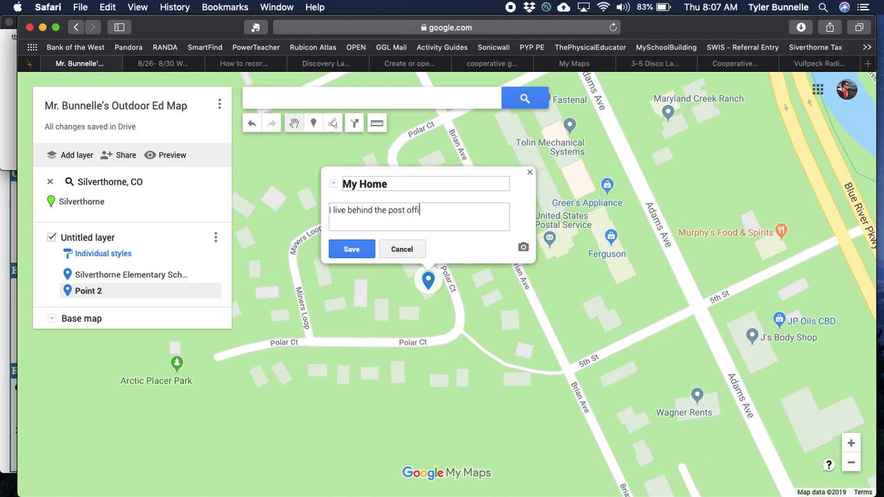
type("ce.  I have a treehouse")
double_click(447, 210)
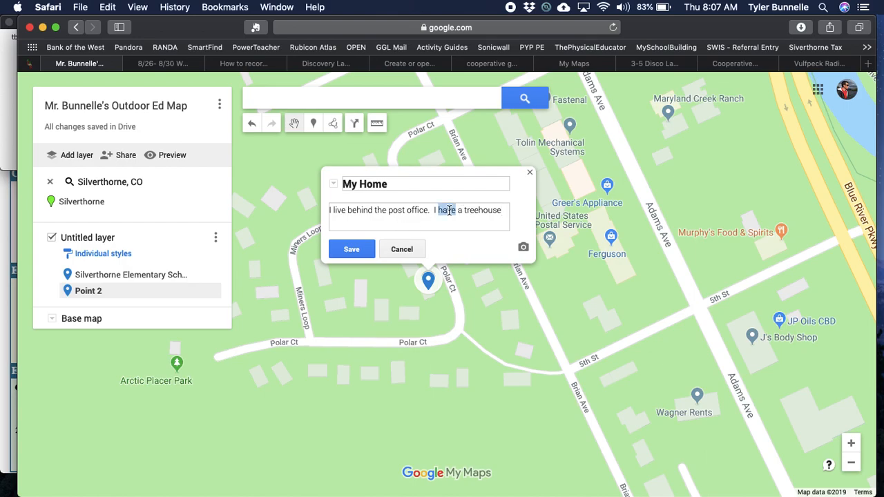
type("built")
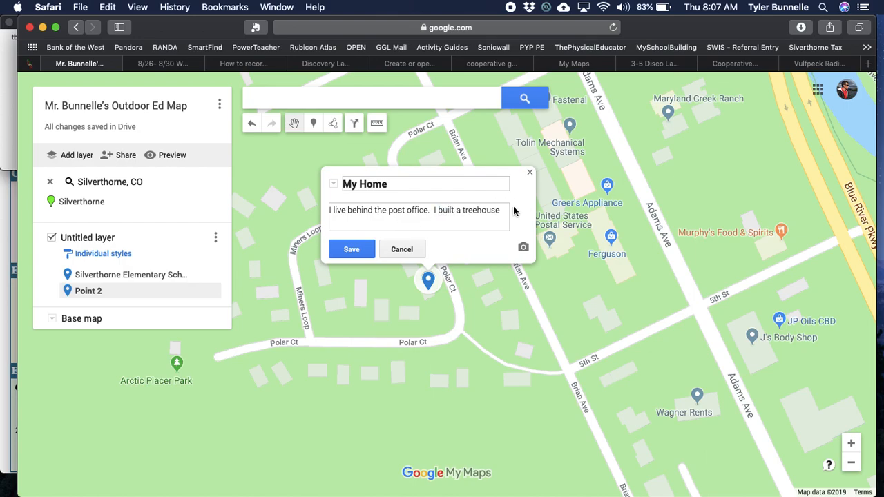
left_click(502, 209)
type("for my daughter.")
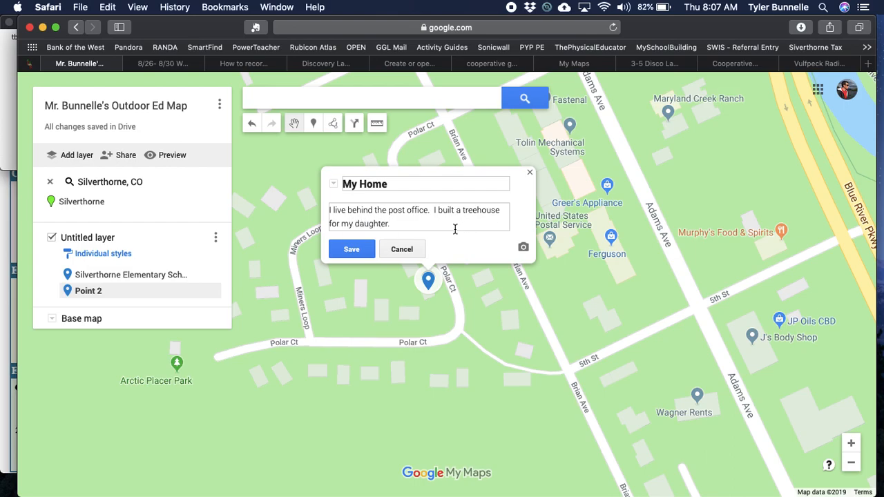
left_click(361, 250)
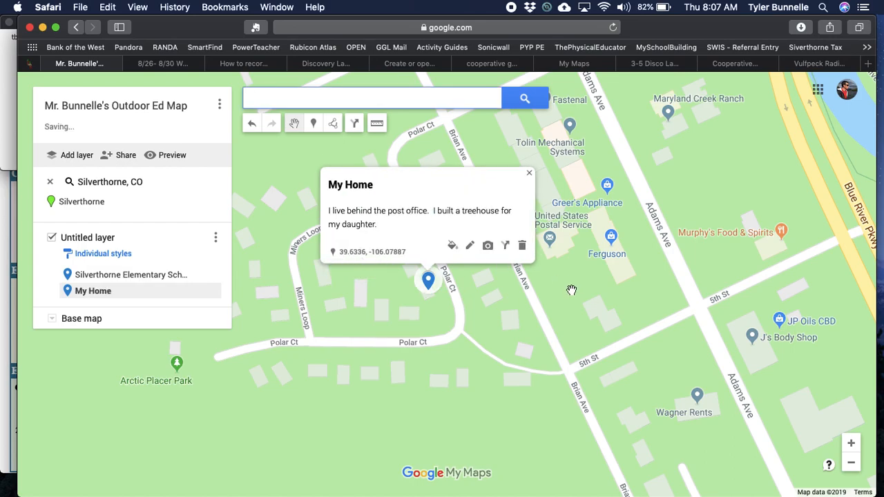
Step: Dismiss the My Home card, then zoom out and pan north until the school and home markers both show
scroll(573, 292, "down", 3)
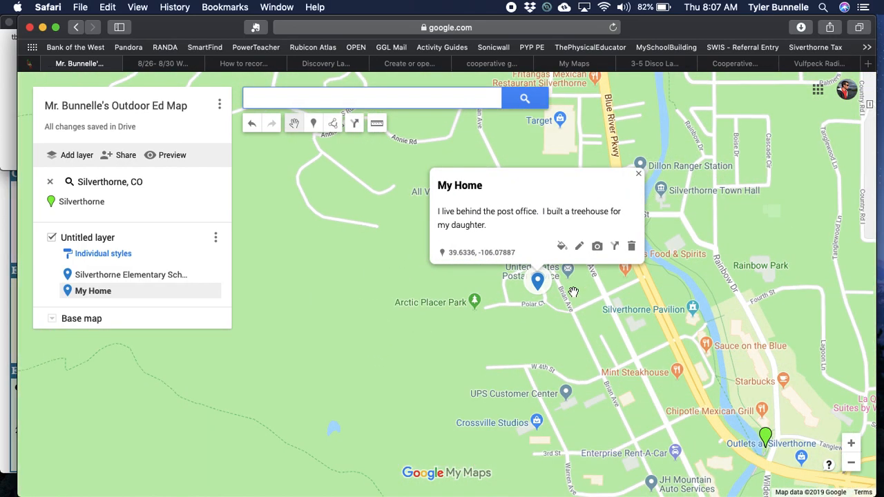
left_click(638, 173)
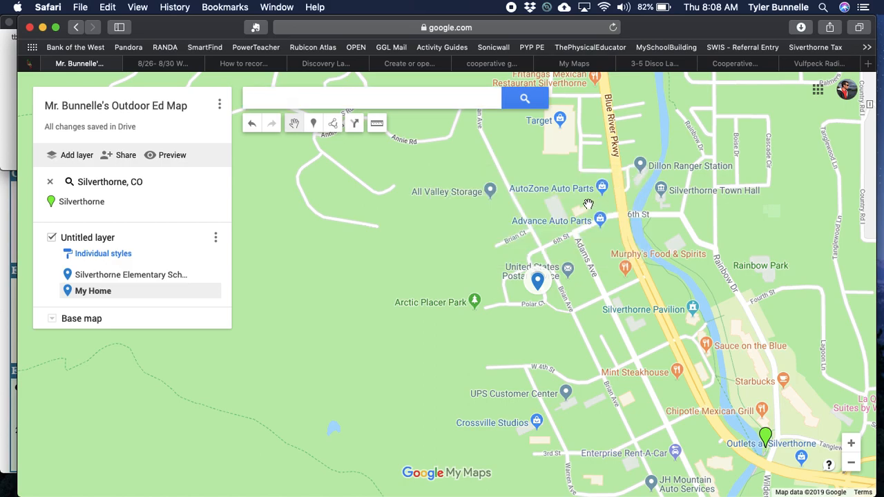
scroll(587, 197, "down", 3)
left_click_drag(561, 214, 532, 298)
scroll(532, 298, "down", 2)
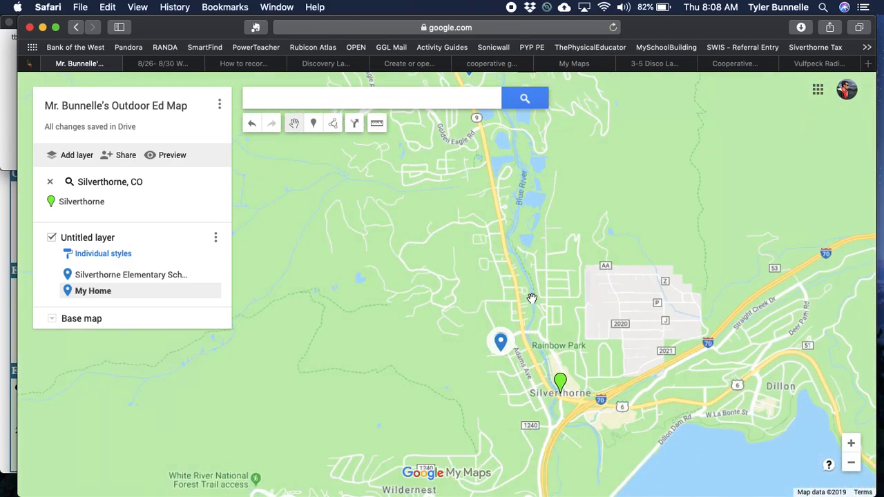
left_click_drag(491, 218, 526, 290)
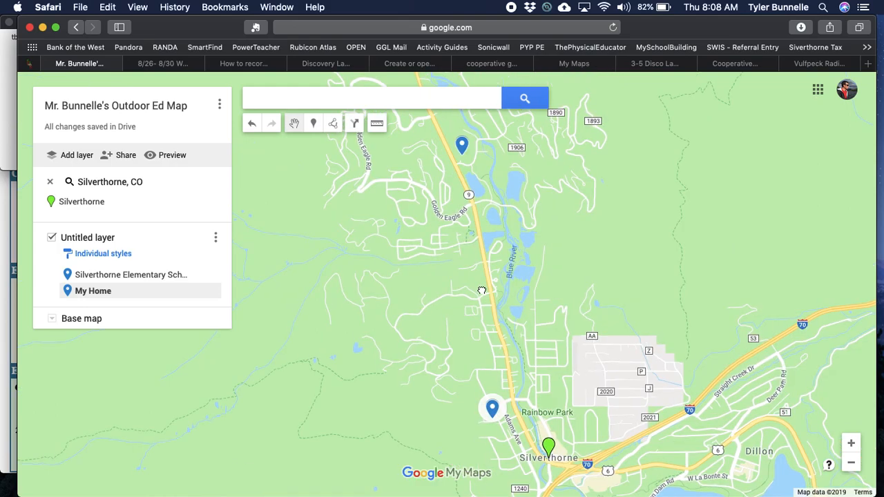
scroll(530, 289, "down", 2)
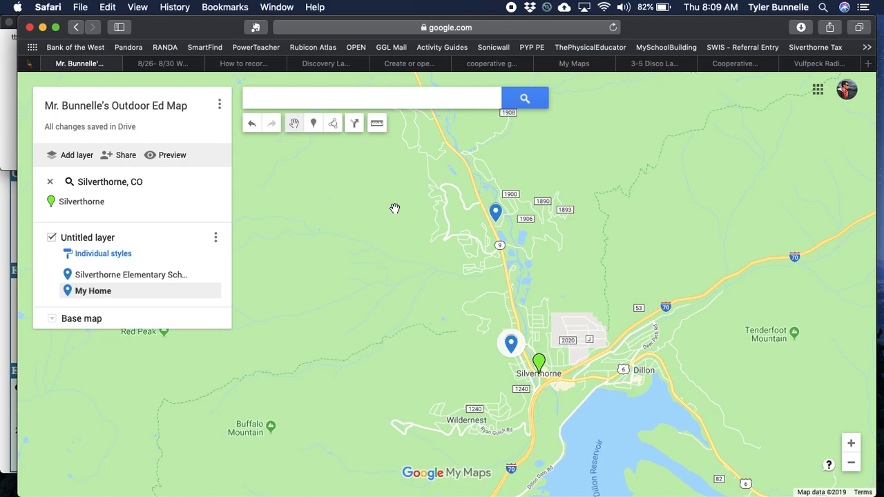
key("super+shift+5")
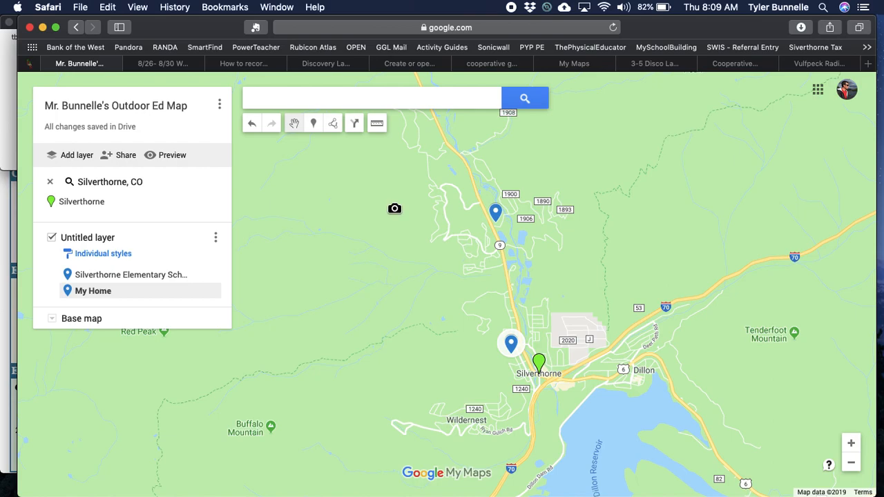